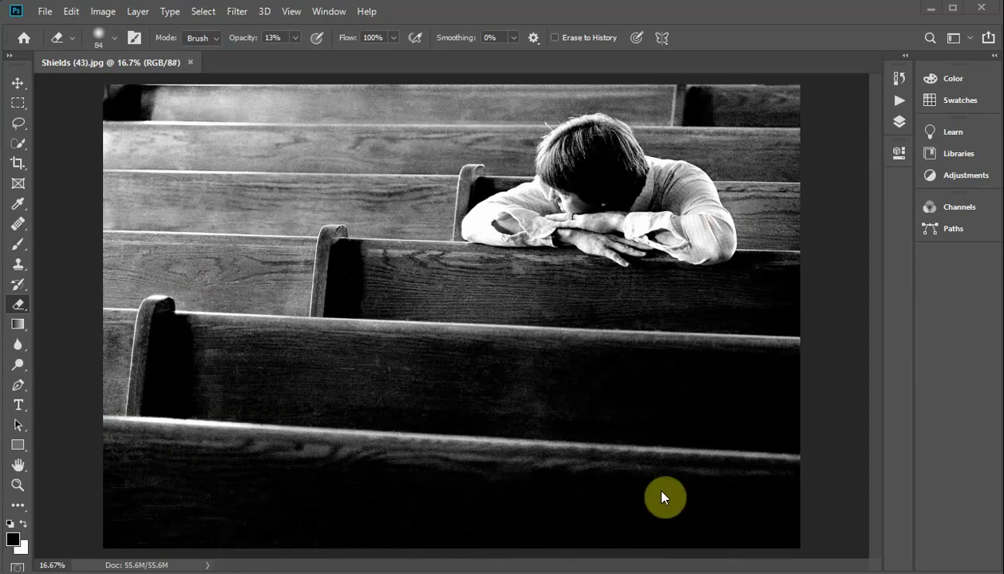
In Image Size, change the width from 18 to 6 inches (height 4) at 300 ppi
{"action": "left_click", "coordinate": [102, 13]}
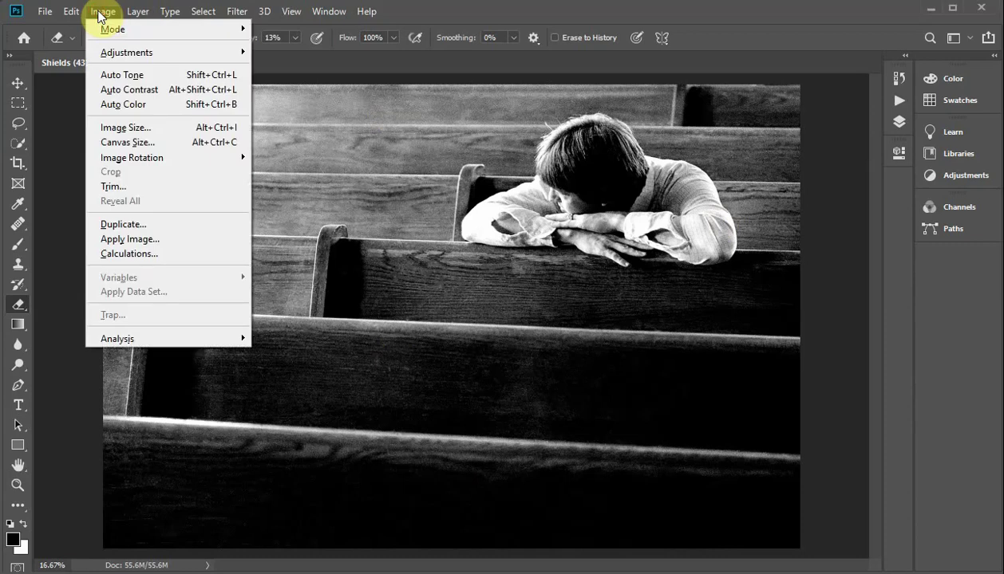
{"action": "left_click", "coordinate": [118, 129]}
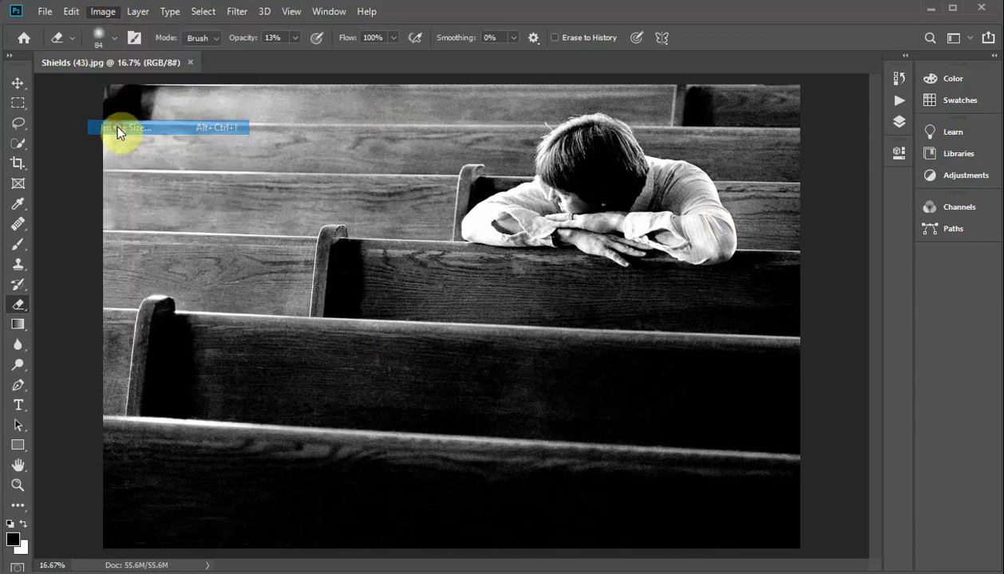
{"action": "left_click", "coordinate": [544, 182]}
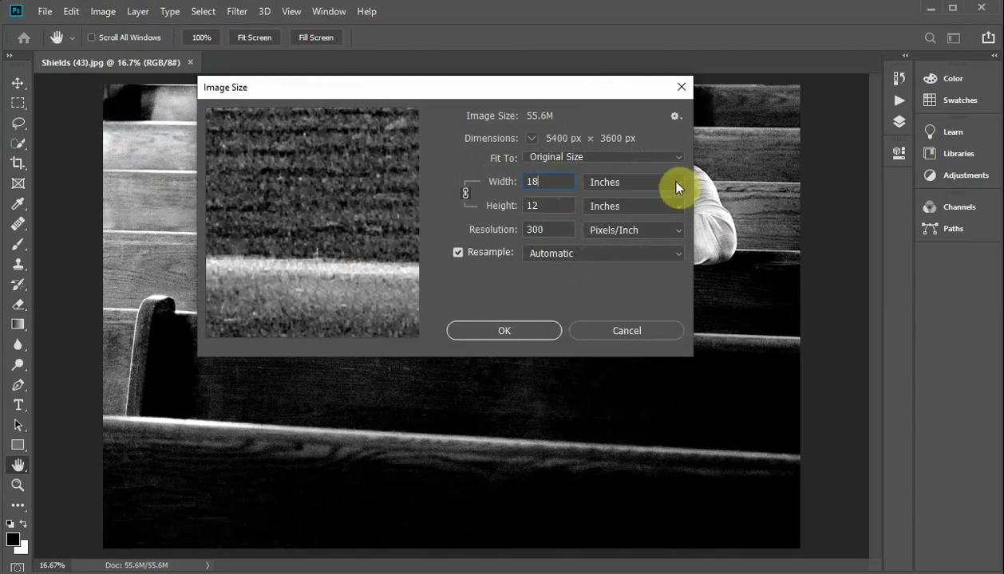
{"action": "left_click", "coordinate": [501, 185]}
{"action": "type", "text": "6"}
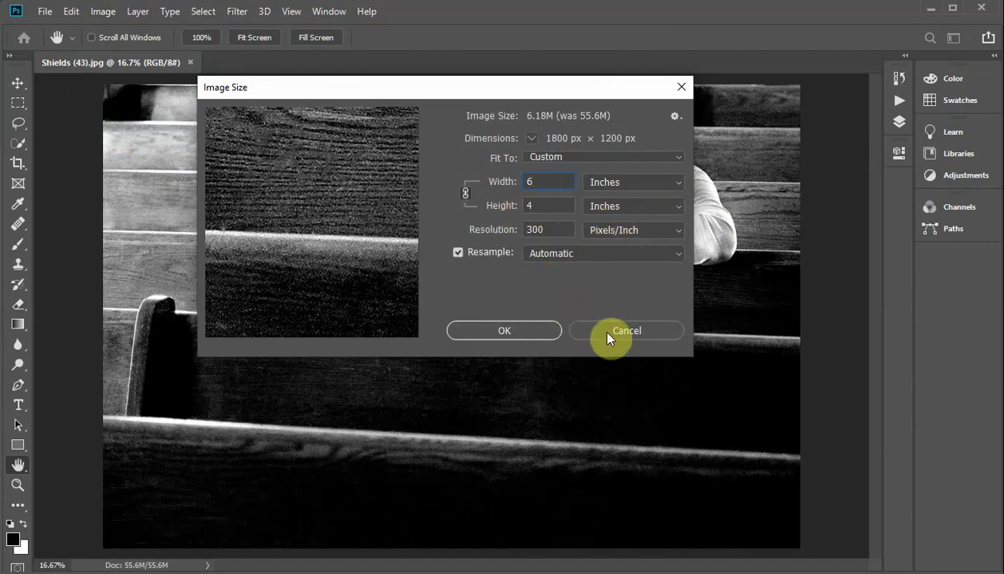
{"action": "left_click", "coordinate": [504, 332]}
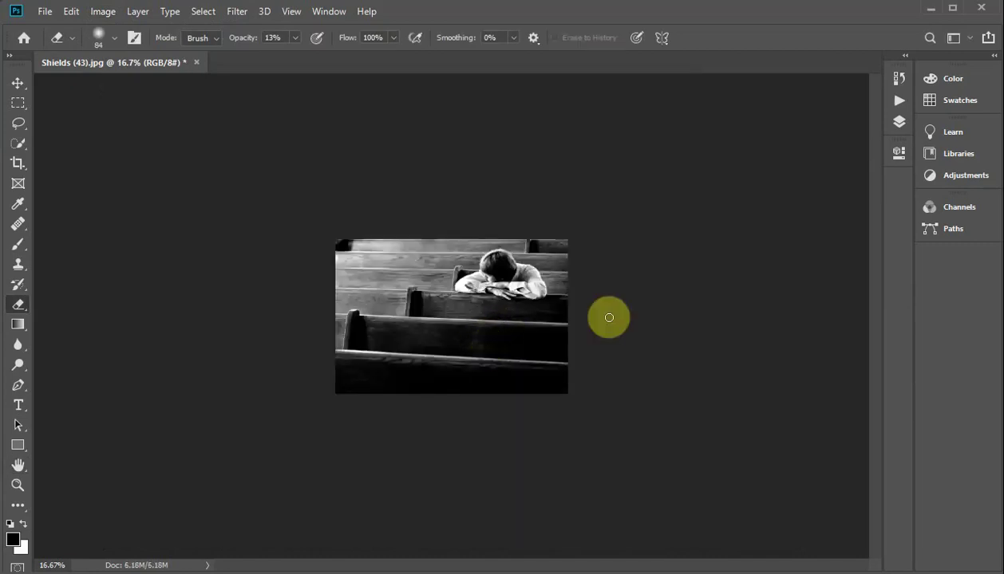
Fit the image to the window and show Document Dimensions in the status bar
{"action": "key", "text": "ctrl+0"}
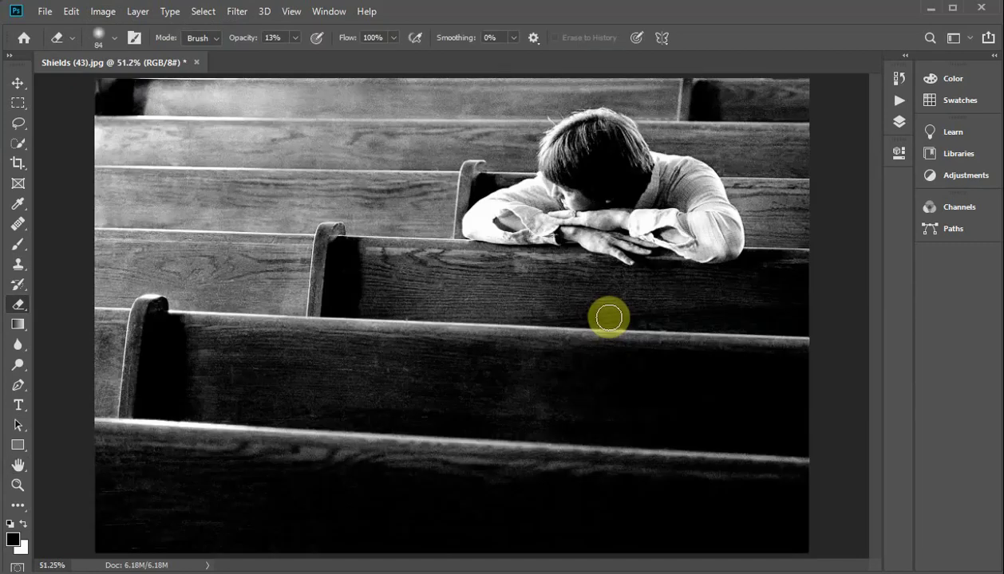
{"action": "left_click", "coordinate": [208, 565]}
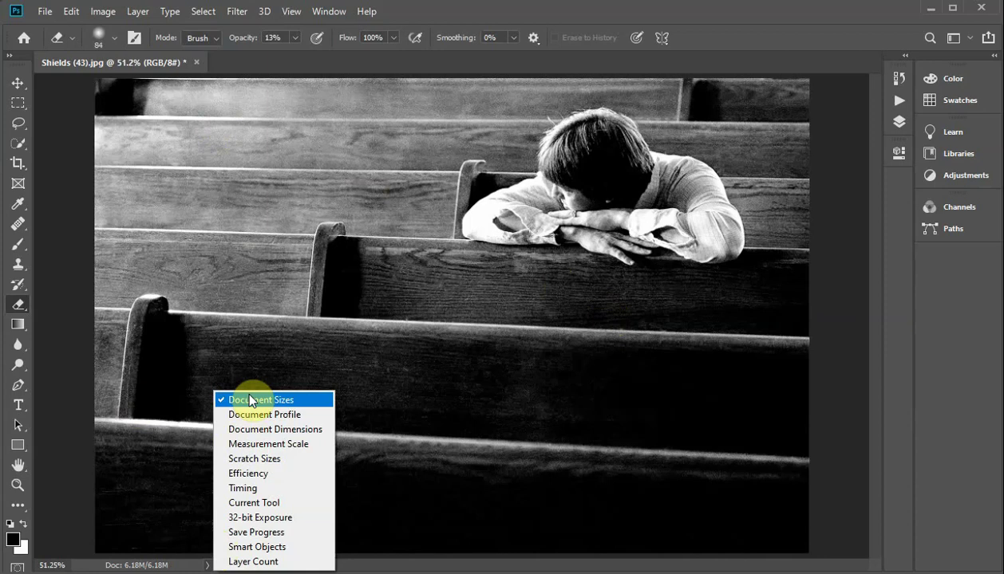
{"action": "left_click", "coordinate": [262, 431]}
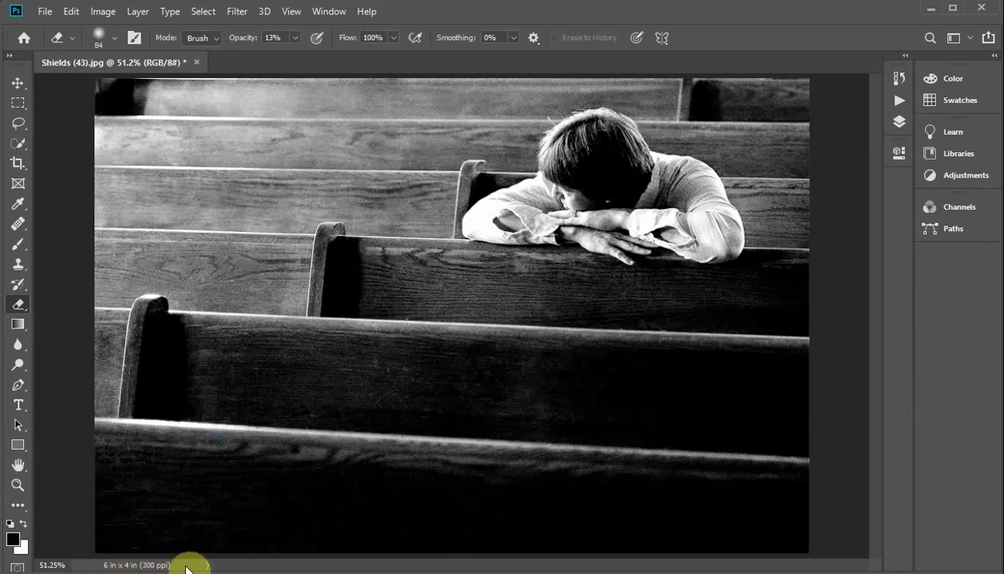
Reopen Image Size to confirm 6 x 4 inches at 300 ppi, then cancel
{"action": "left_click", "coordinate": [102, 11]}
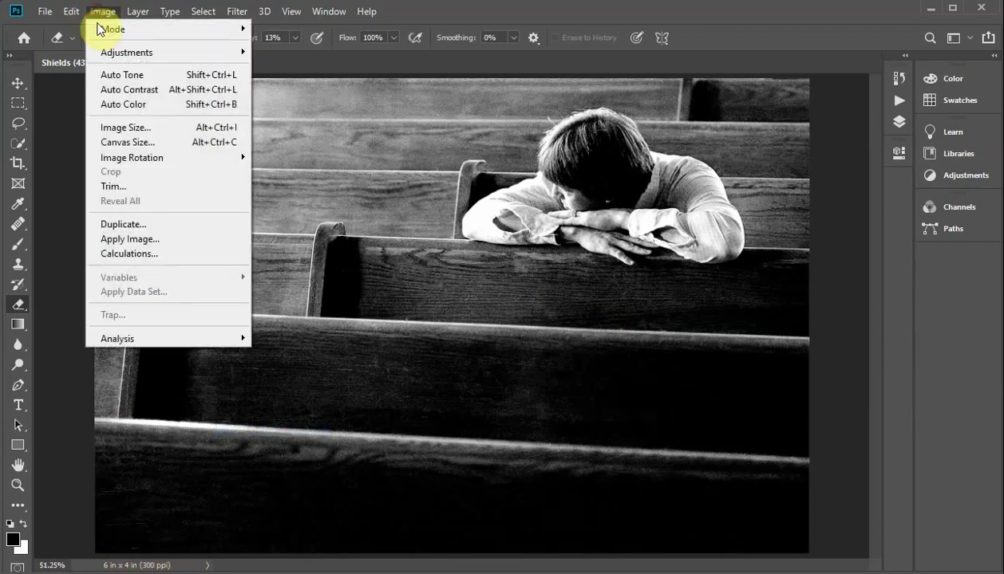
{"action": "left_click", "coordinate": [114, 128]}
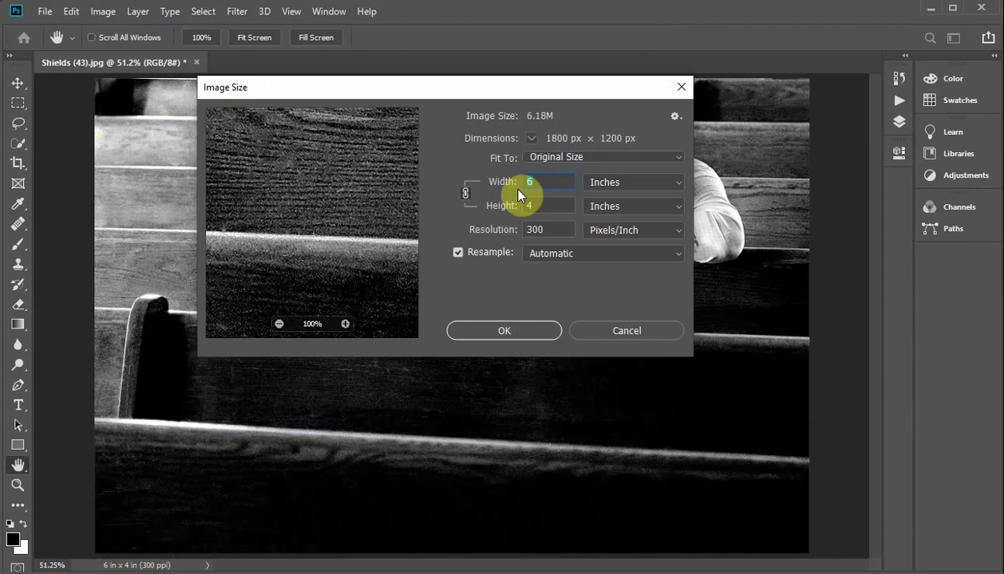
{"action": "left_click", "coordinate": [621, 330]}
{"action": "key", "text": "e"}
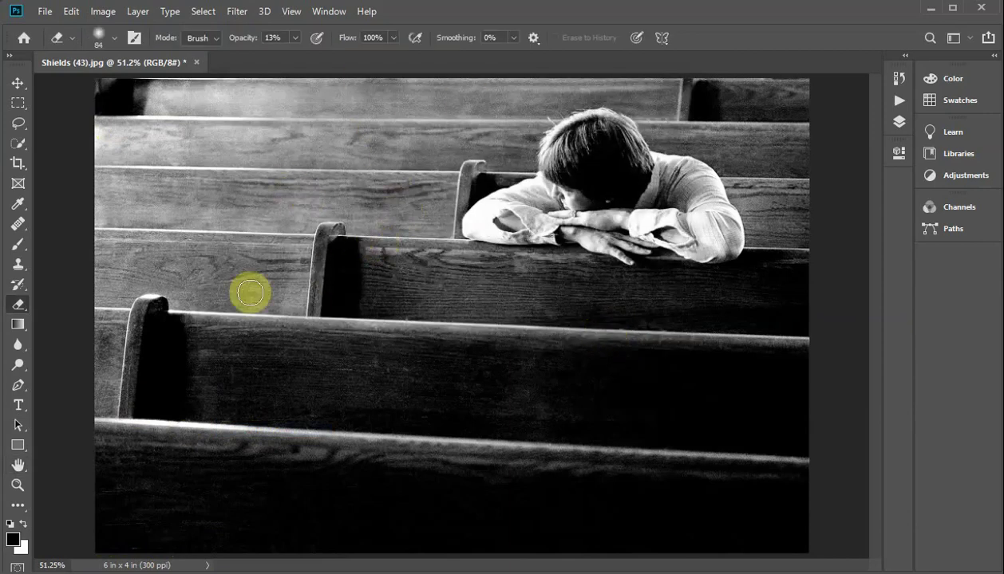
With the Horizontal Type tool, start a text line at the photo's lower left and type the caption
{"action": "left_click", "coordinate": [19, 406]}
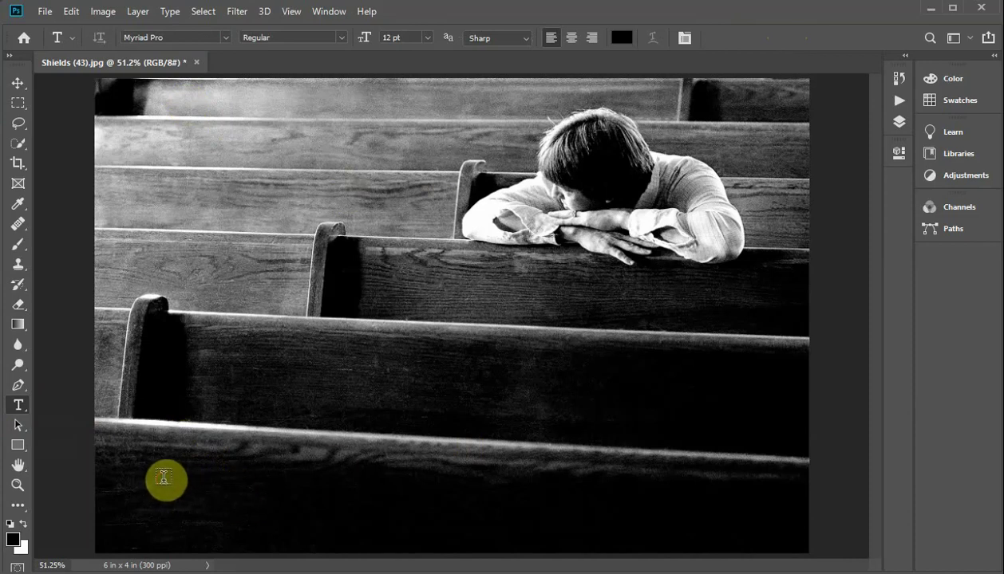
{"action": "left_click", "coordinate": [162, 478]}
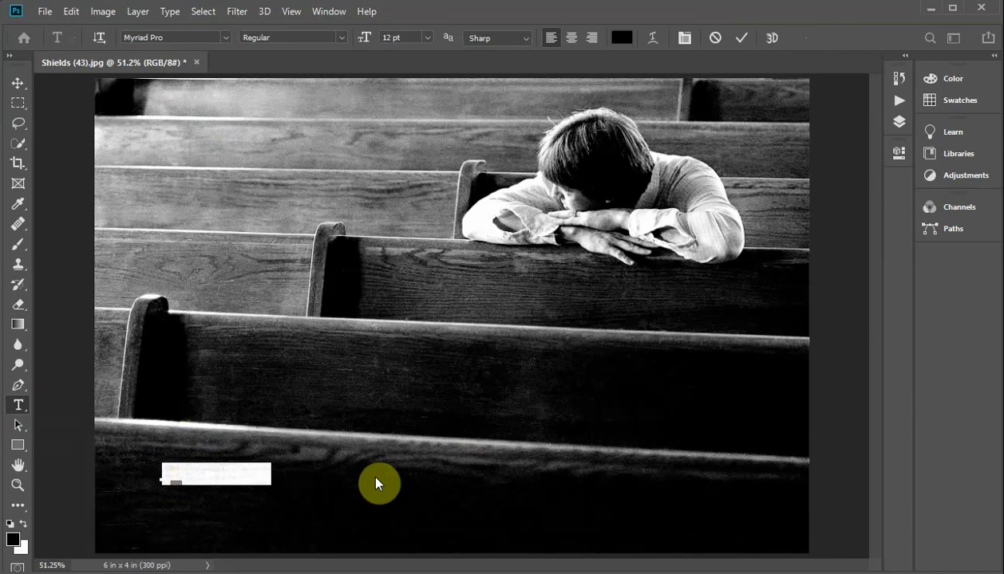
{"action": "type", "text": "Text"}
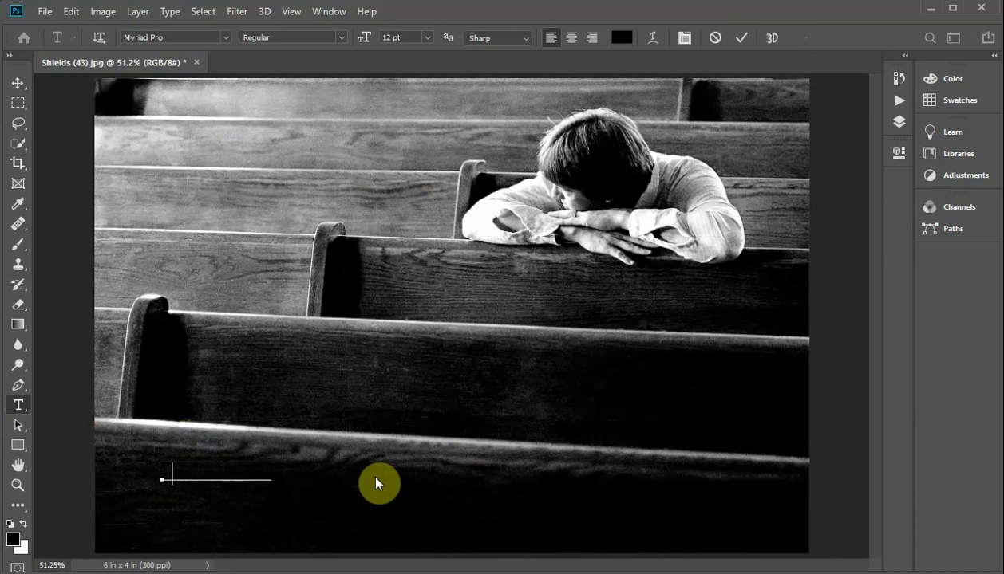
{"action": "type", "text": " Here Text"}
Edit the 'Rule of dThirds' type layer and set its text colour to #f8ecec
{"action": "left_click", "coordinate": [17, 83]}
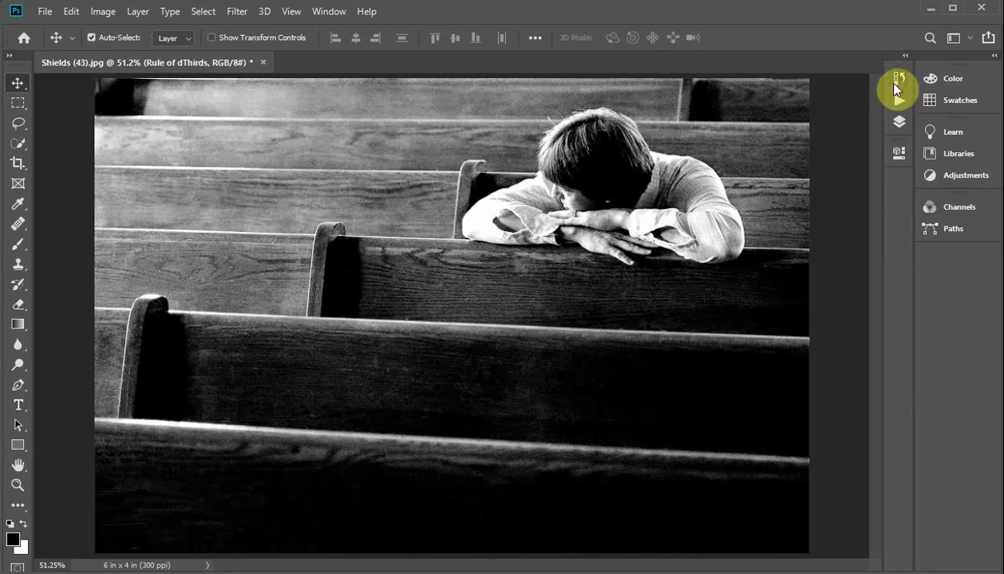
{"action": "left_click", "coordinate": [897, 79]}
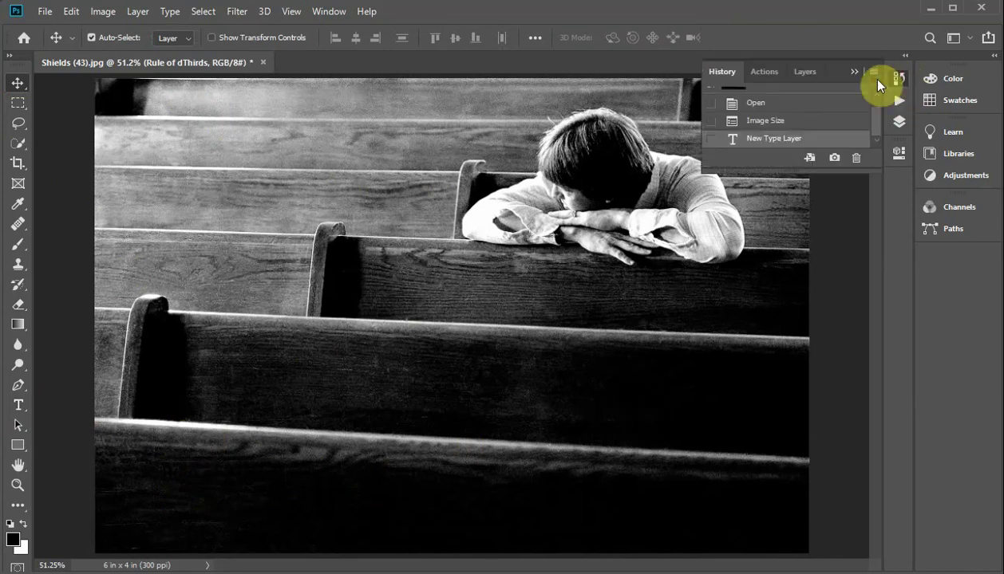
{"action": "left_click", "coordinate": [806, 74]}
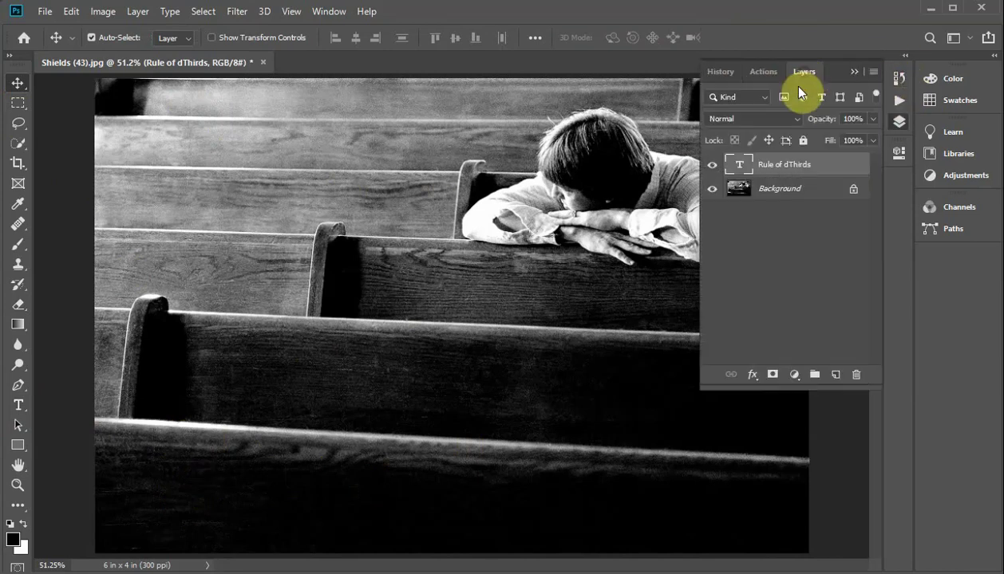
{"action": "double_click", "coordinate": [740, 166]}
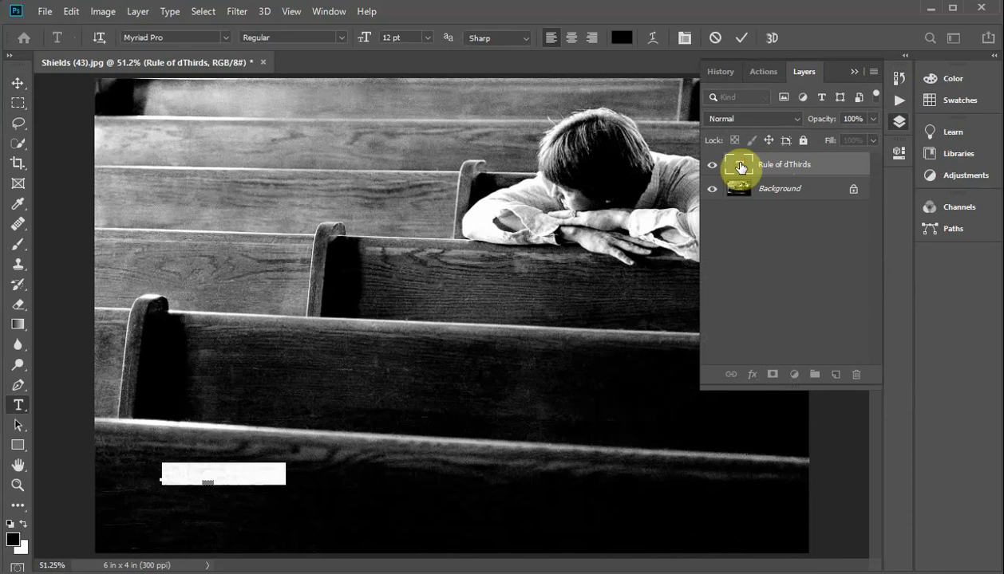
{"action": "left_click", "coordinate": [621, 39]}
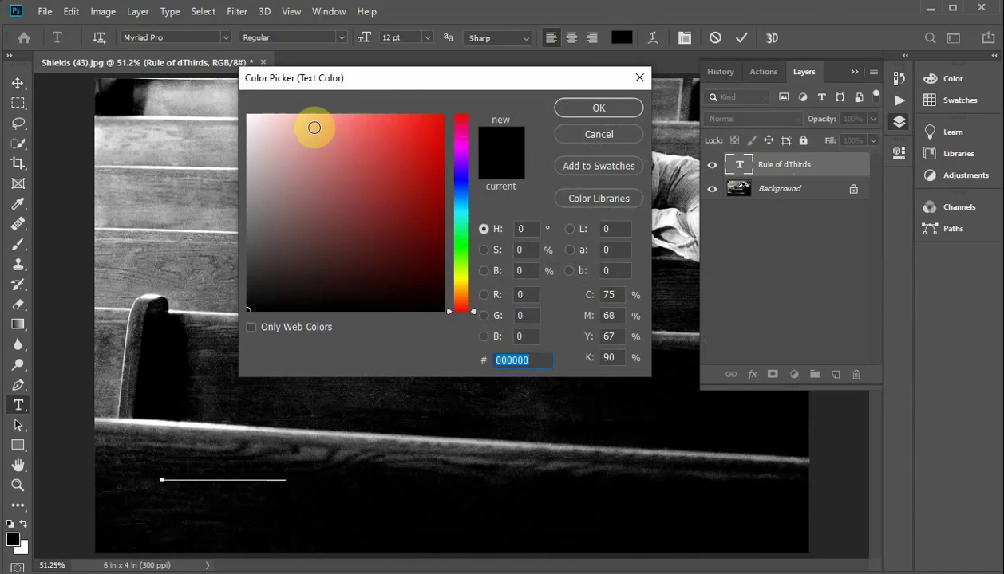
{"action": "left_click", "coordinate": [255, 119]}
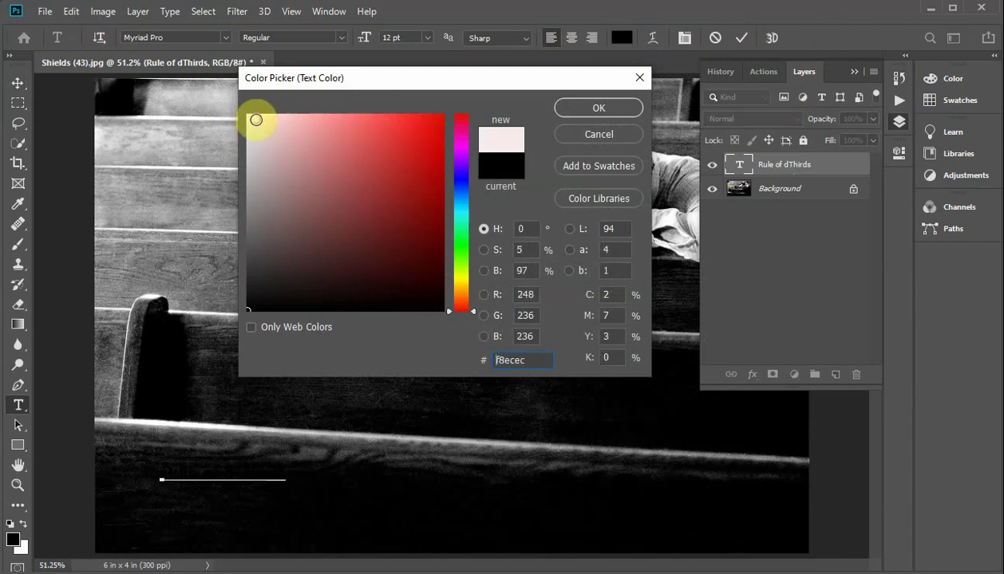
{"action": "left_click", "coordinate": [590, 105]}
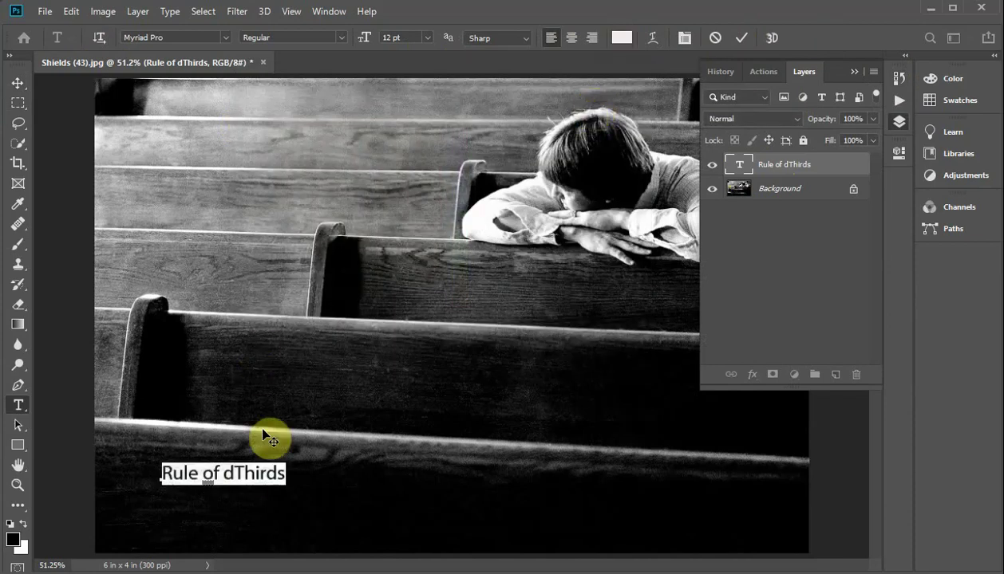
Delete the stray 'd' so the caption reads 'Rule of Thirds'
{"action": "left_click_drag", "start_coordinate": [223, 473], "coordinate": [227, 472]}
{"action": "left_click", "coordinate": [227, 473]}
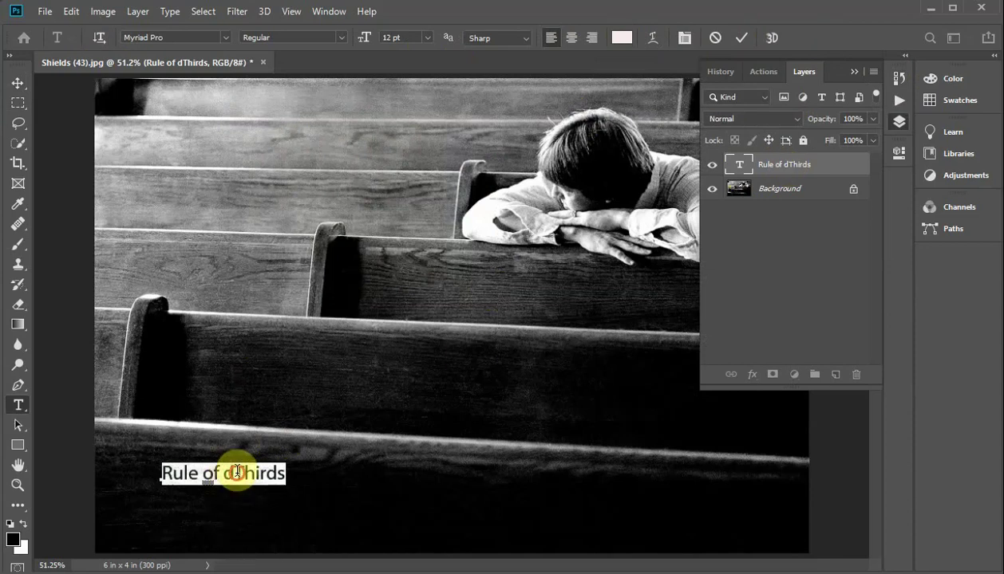
{"action": "left_click", "coordinate": [238, 474]}
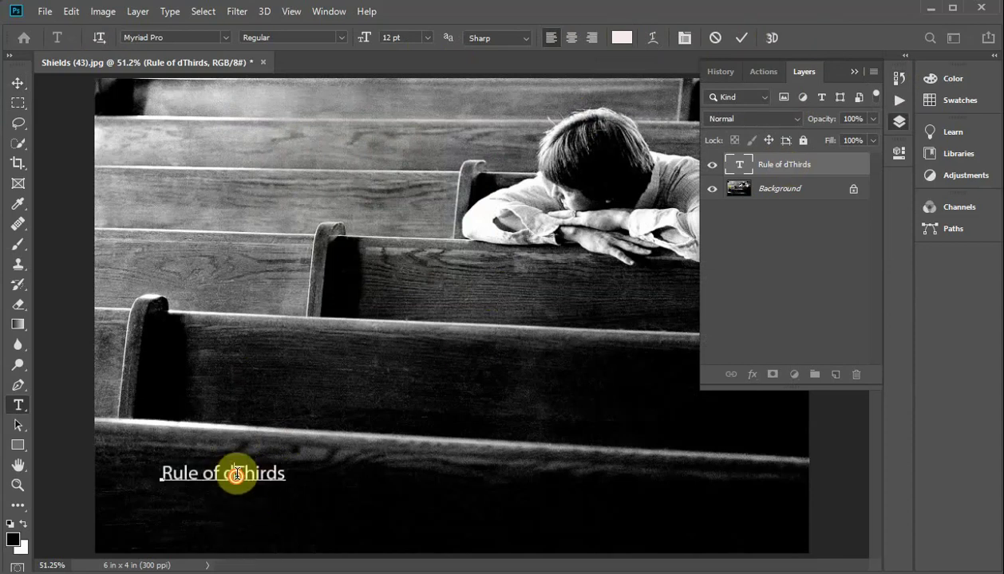
{"action": "left_click_drag", "start_coordinate": [224, 473], "coordinate": [233, 473]}
{"action": "left_click", "coordinate": [236, 473]}
{"action": "key", "text": "BackSpace"}
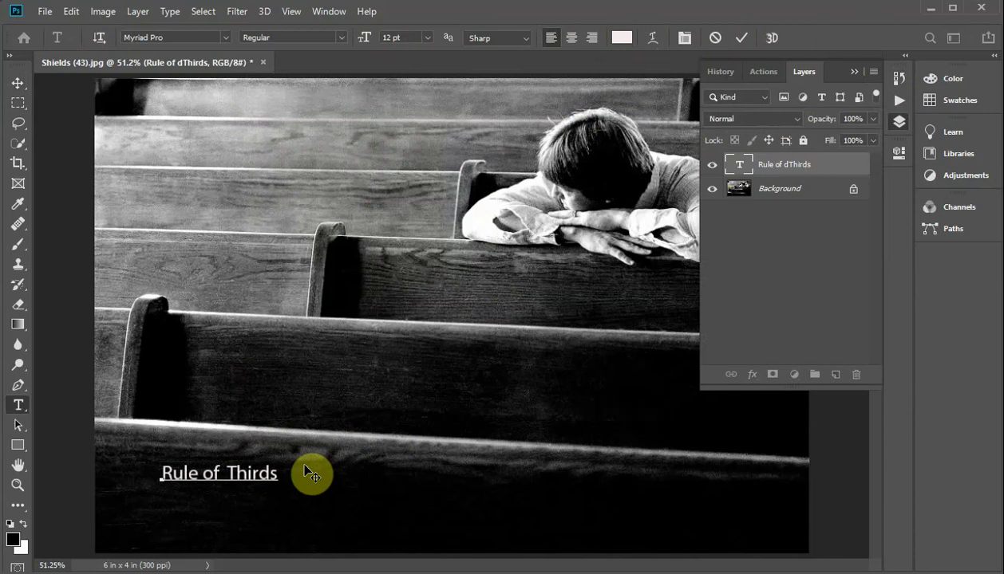
Make the caption 18 pt, nudge it slightly left and down, and collapse the Layers panel
{"action": "left_click_drag", "start_coordinate": [280, 473], "coordinate": [137, 470]}
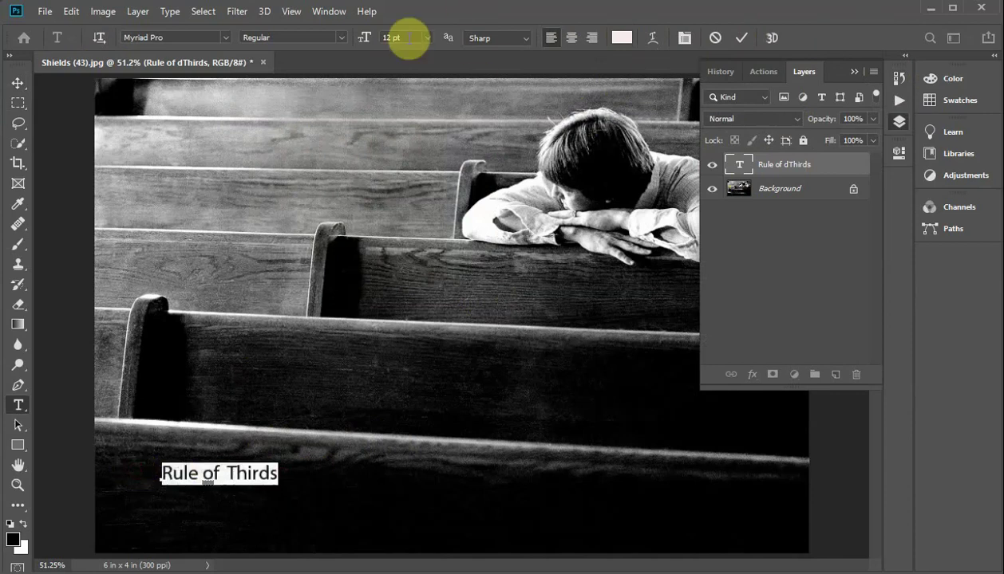
{"action": "left_click", "coordinate": [428, 40]}
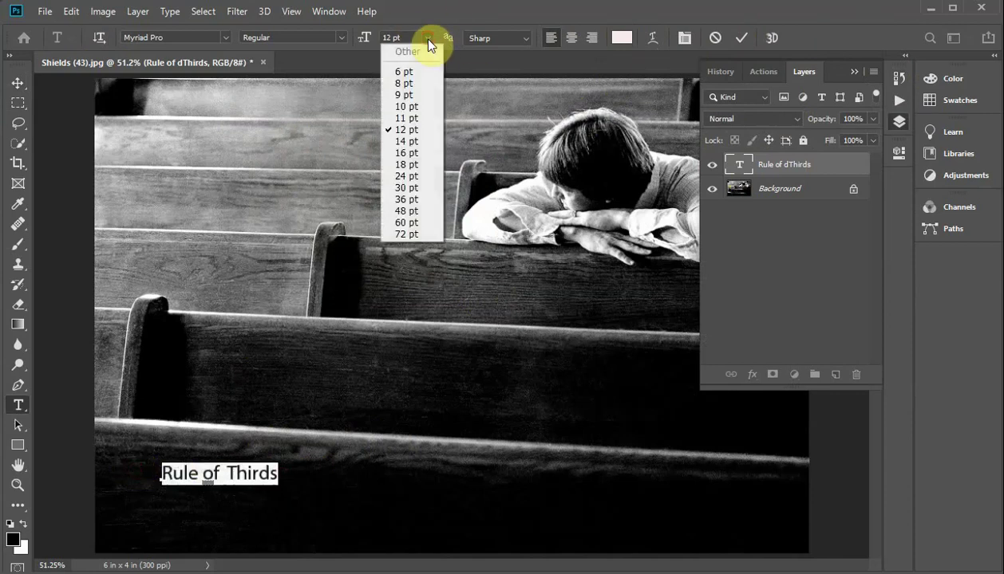
{"action": "left_click", "coordinate": [404, 166]}
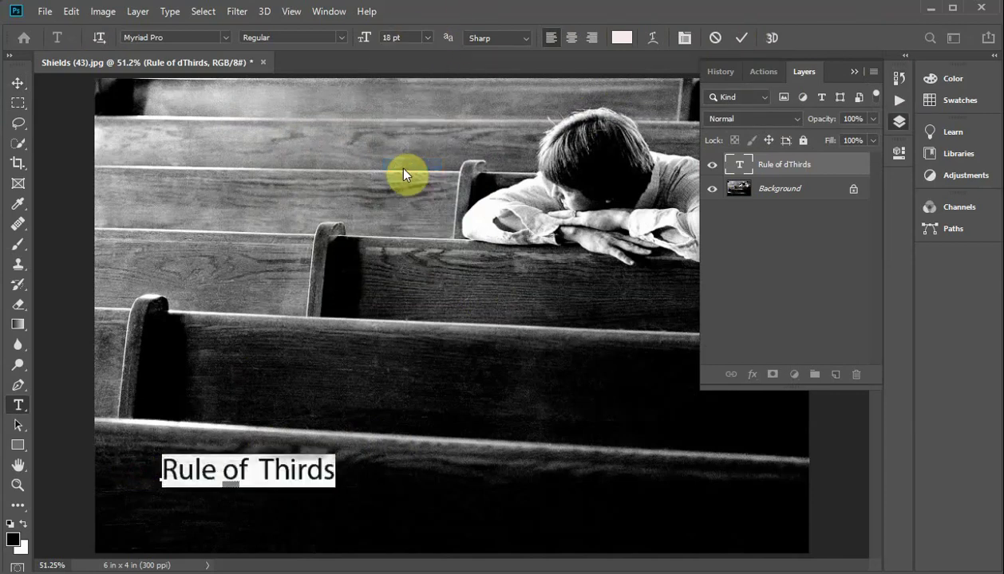
{"action": "left_click", "coordinate": [16, 83]}
{"action": "left_click_drag", "start_coordinate": [256, 484], "coordinate": [235, 506]}
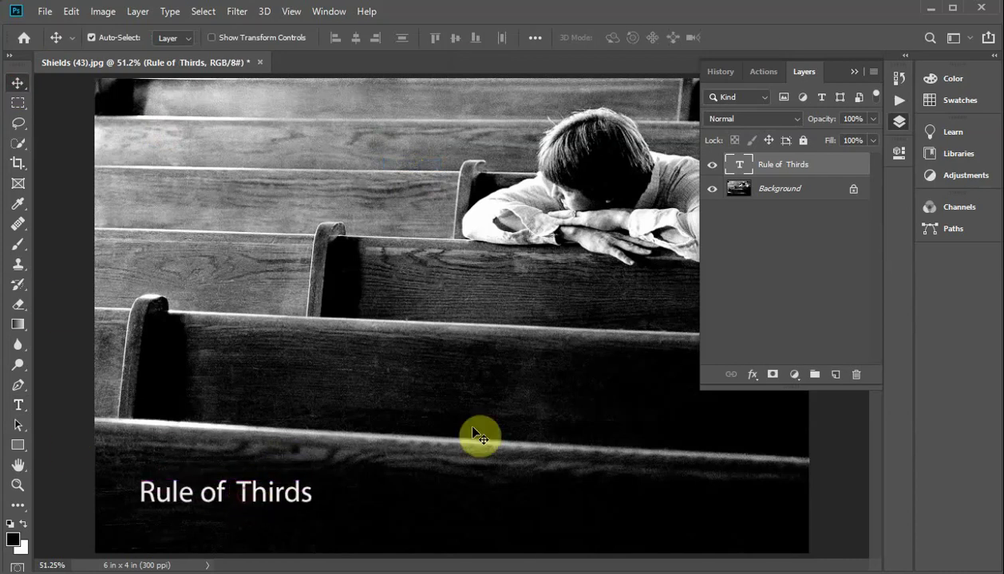
{"action": "left_click", "coordinate": [854, 72]}
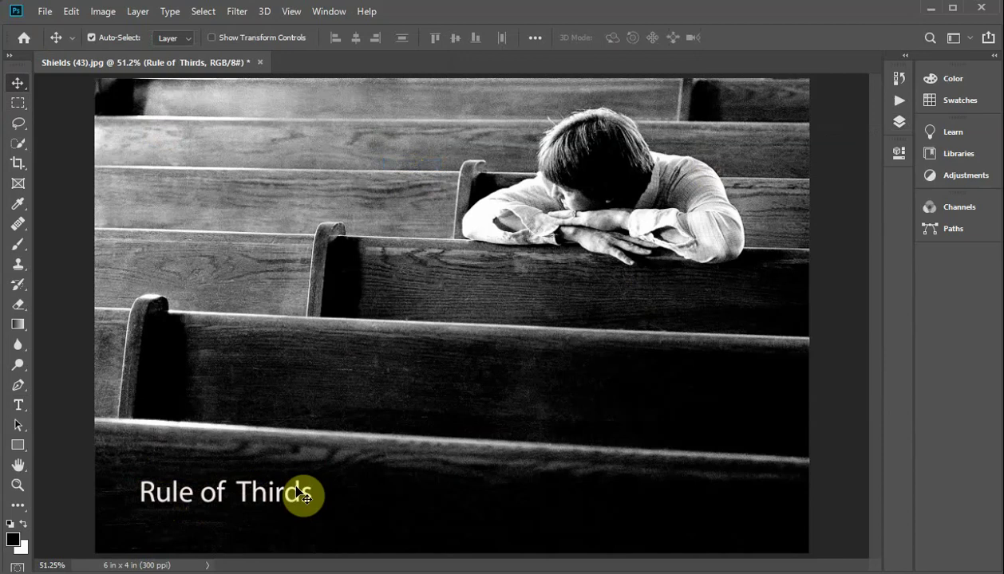
In Save As, choose JPEG as the format and edit the file name Shields (43)
{"action": "left_click", "coordinate": [47, 13]}
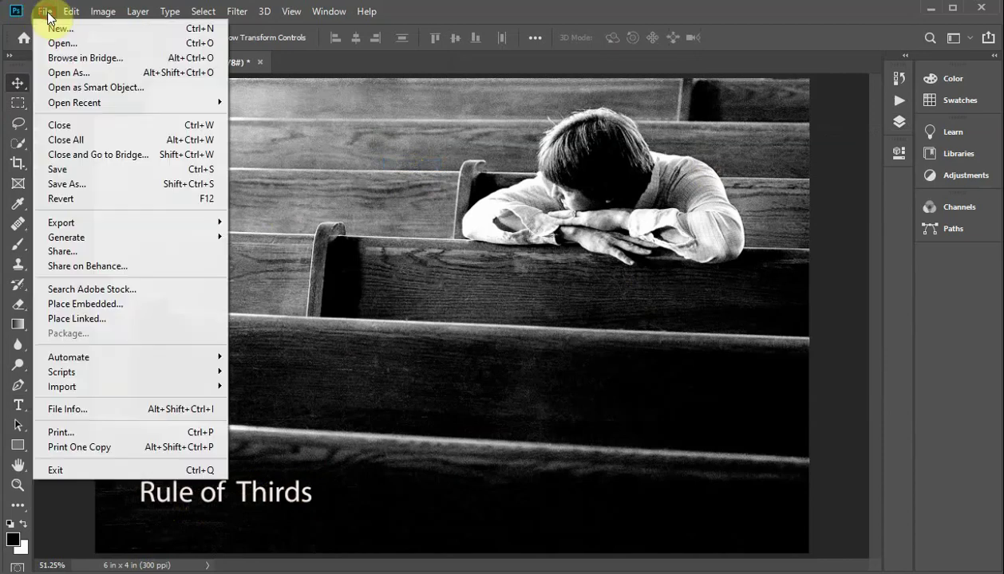
{"action": "left_click", "coordinate": [60, 183]}
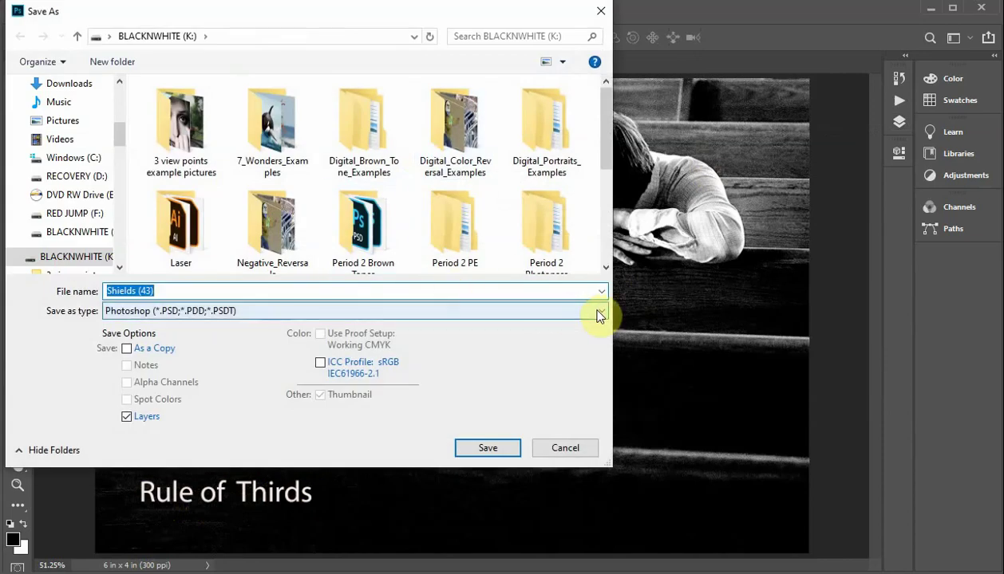
{"action": "left_click", "coordinate": [600, 310]}
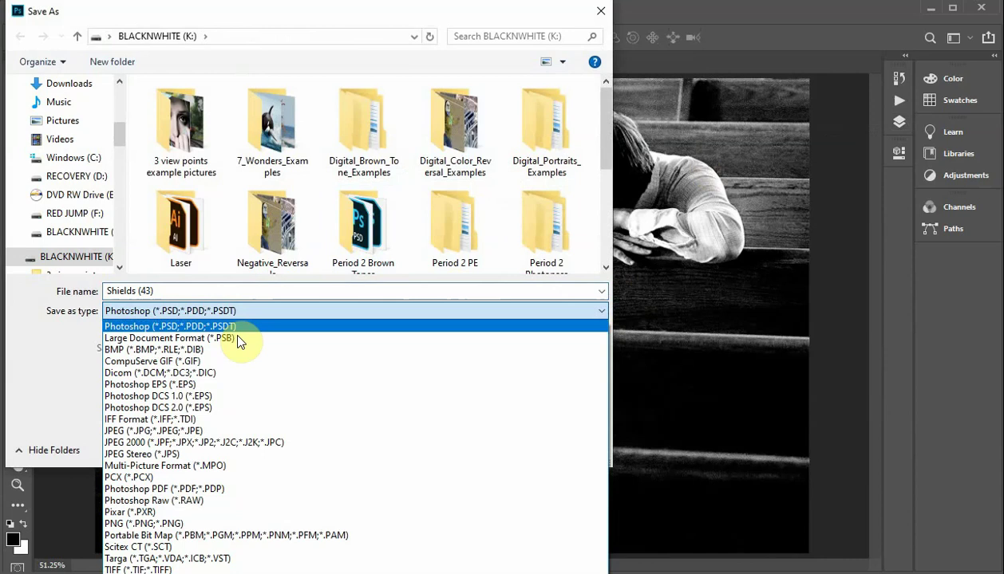
{"action": "left_click", "coordinate": [126, 431]}
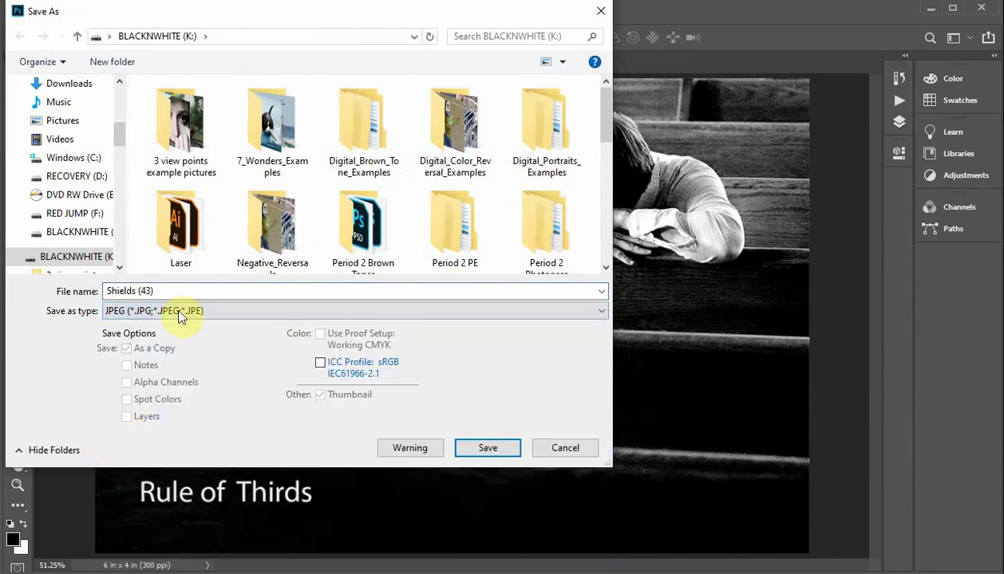
{"action": "left_click", "coordinate": [159, 290]}
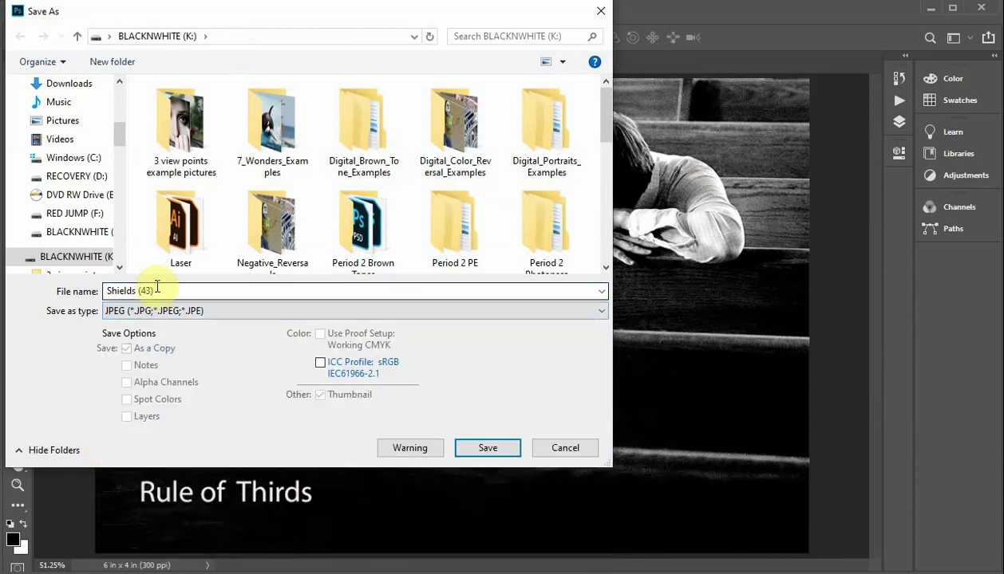